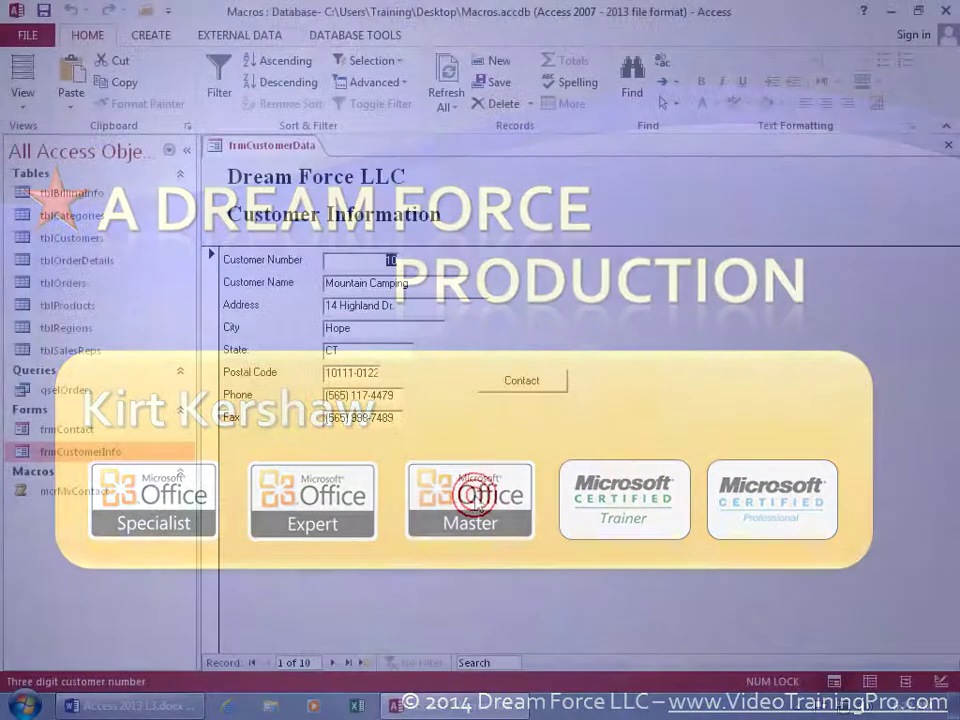
- Advance the customer form two records to record 3, Mirror Lake Sports (customer 20)
click(454, 493)
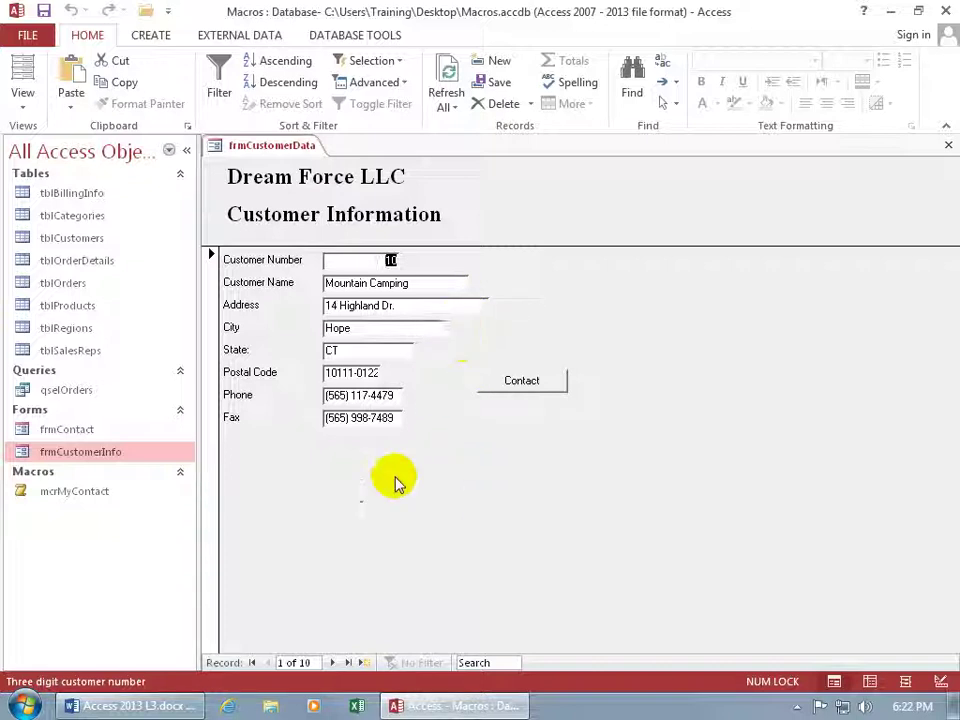
click(332, 663)
click(332, 663)
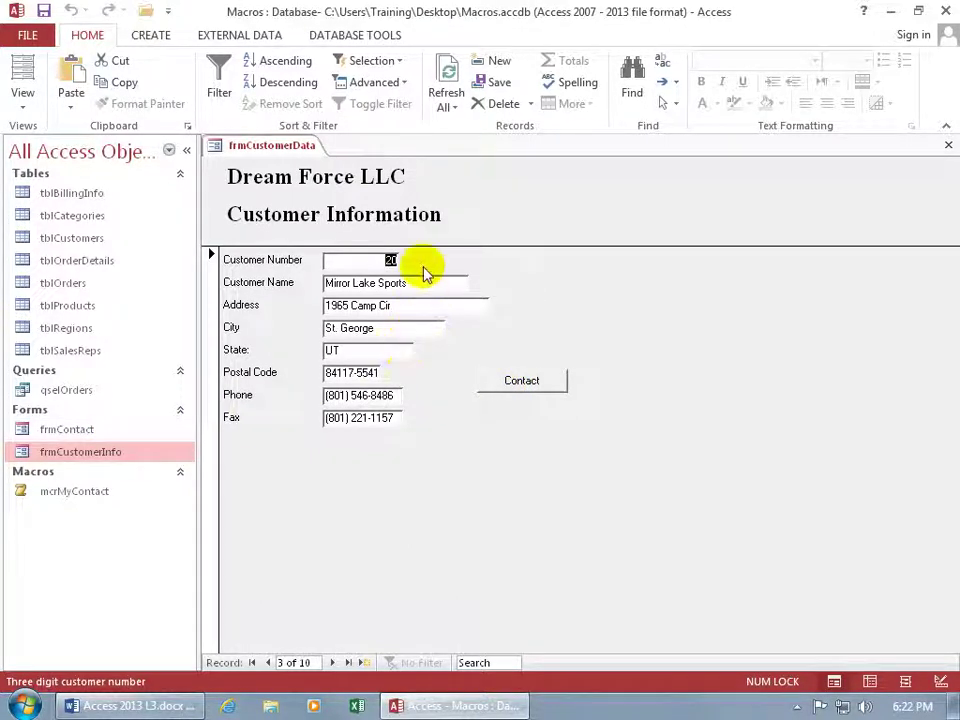
- Open the unfiltered Contact form, step forward two contact records, then close it
click(500, 383)
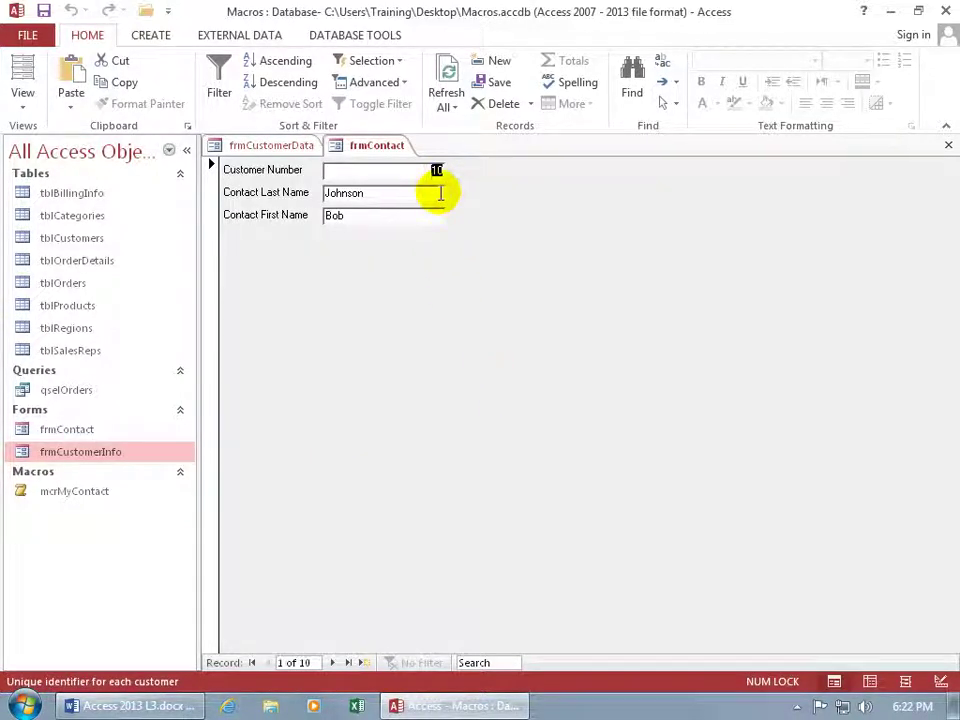
click(333, 660)
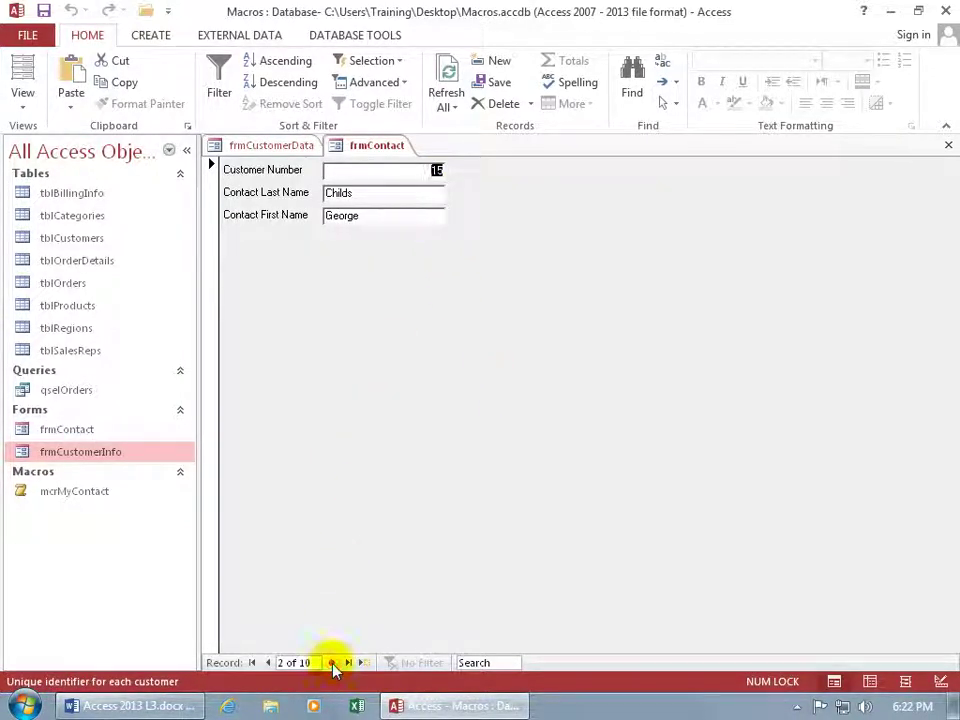
click(333, 660)
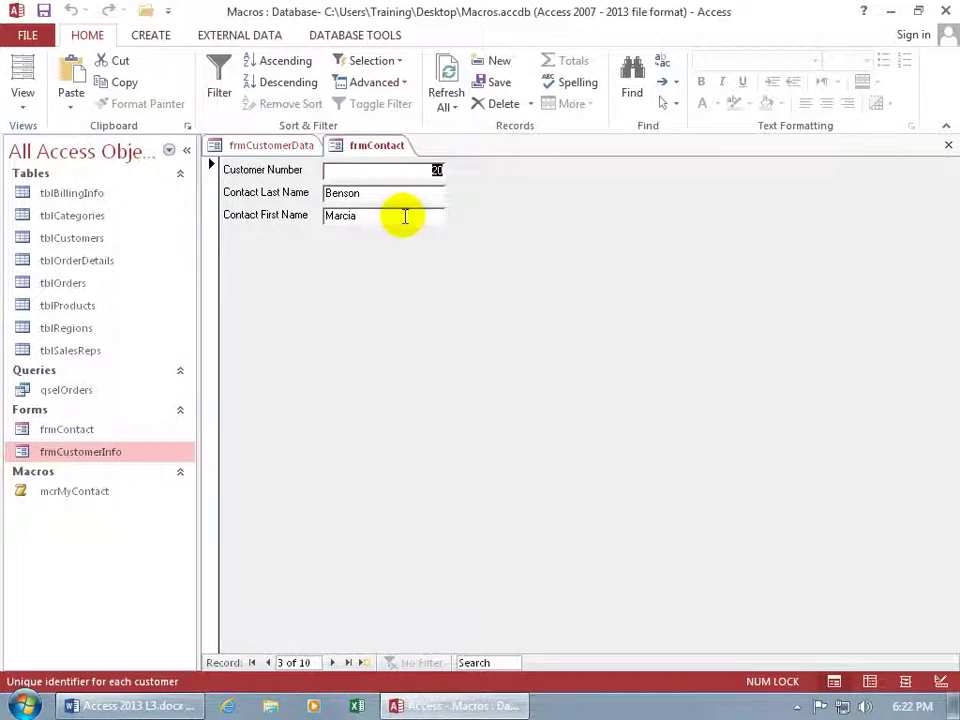
click(947, 146)
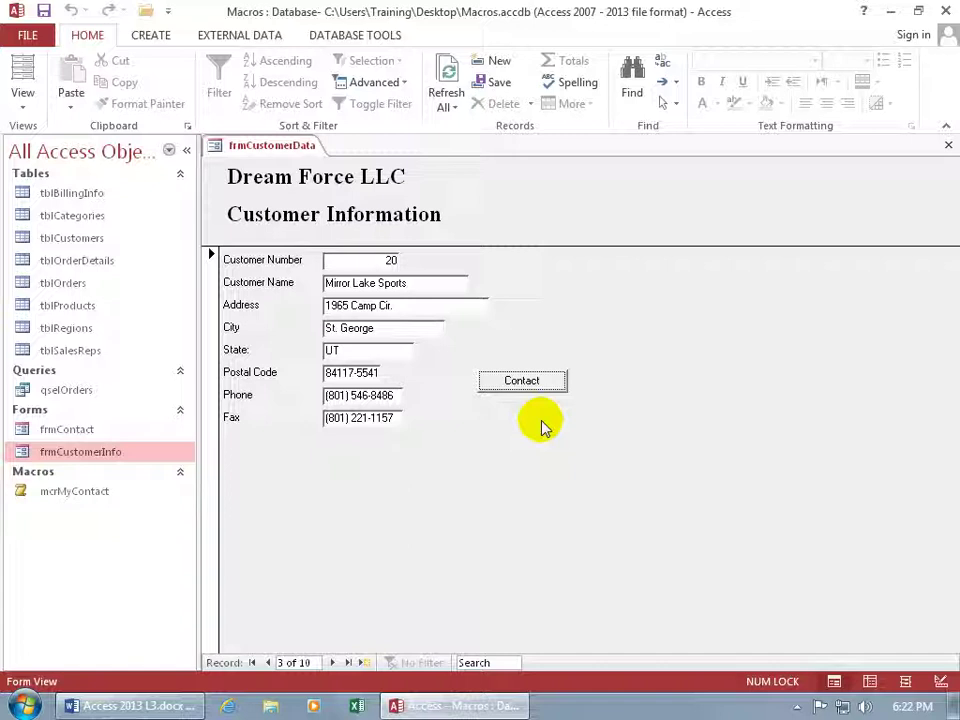
click(387, 260)
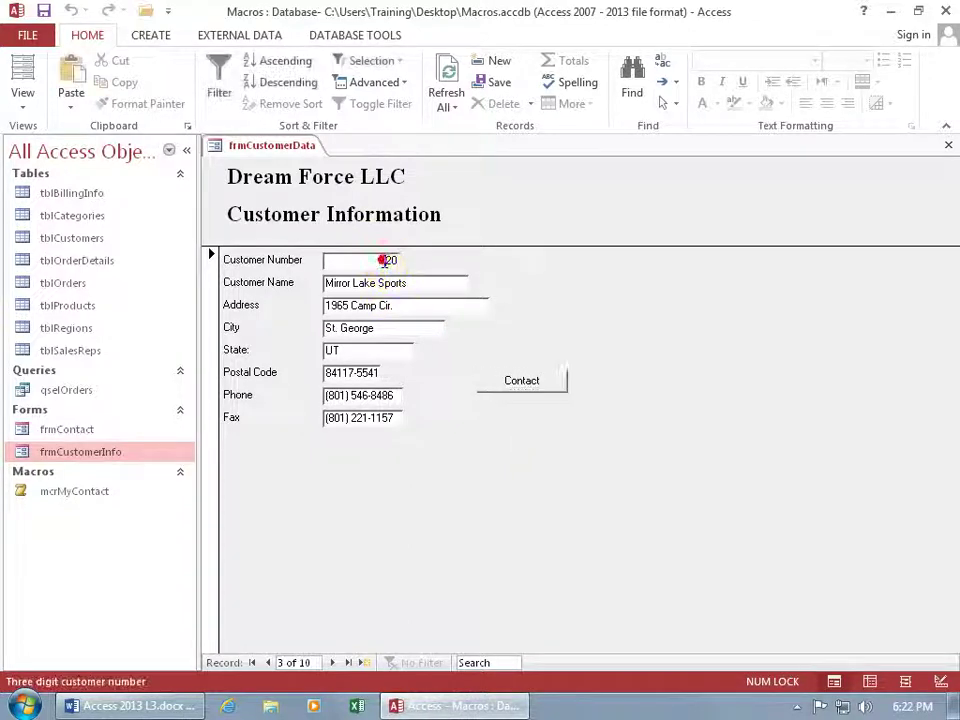
right_click(100, 497)
click(159, 290)
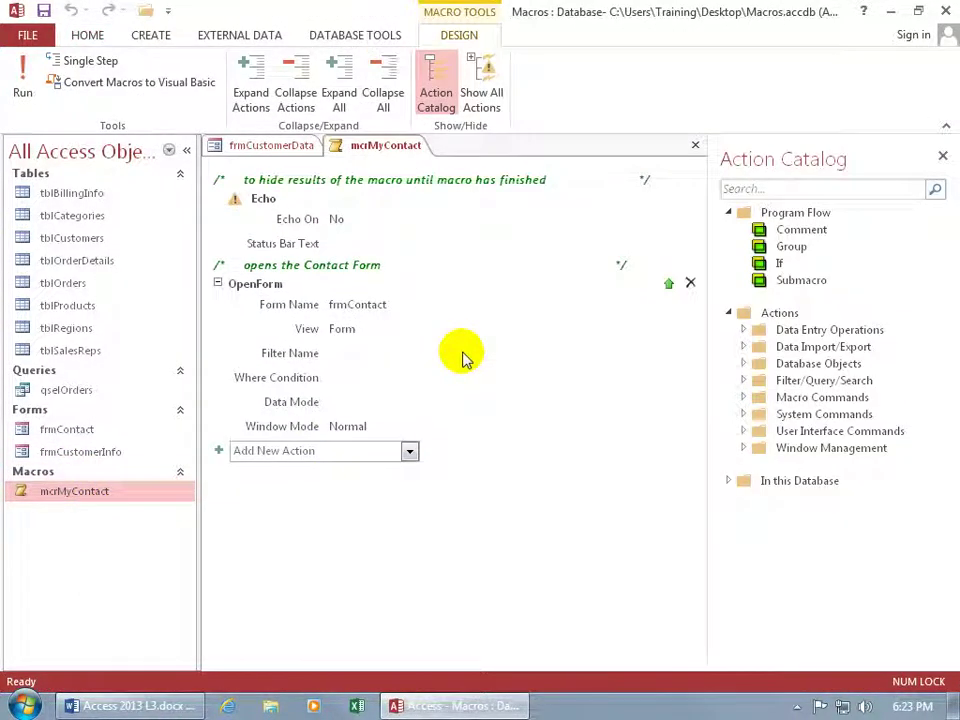
click(695, 146)
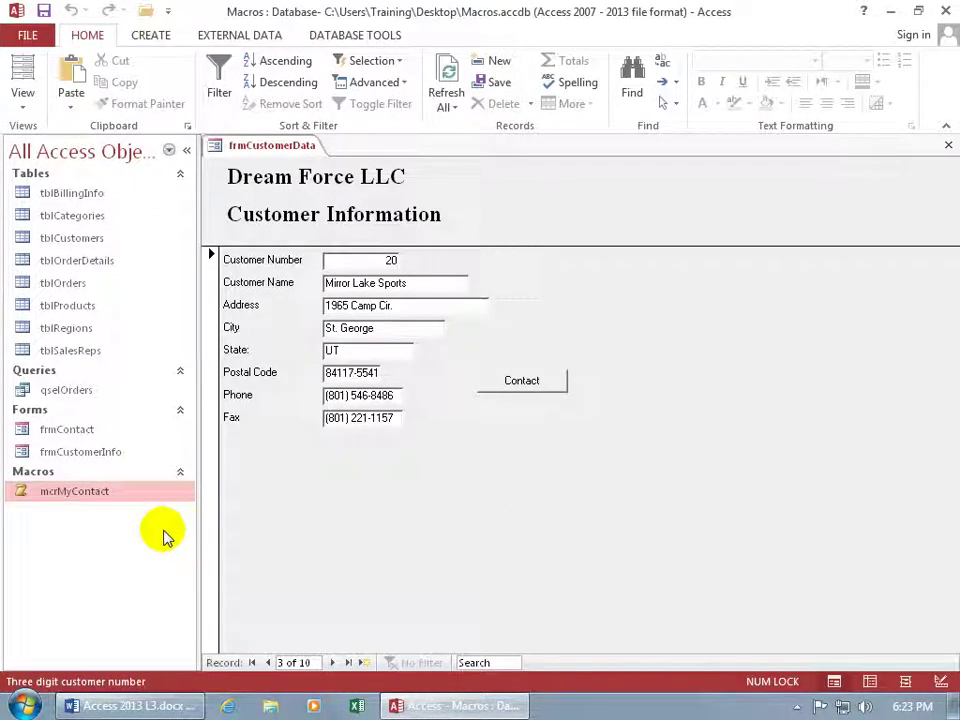
- Switch frmCustomerInfo to Design View and open the Contact button's On Click macro, mcrMyContact
right_click(536, 483)
click(596, 303)
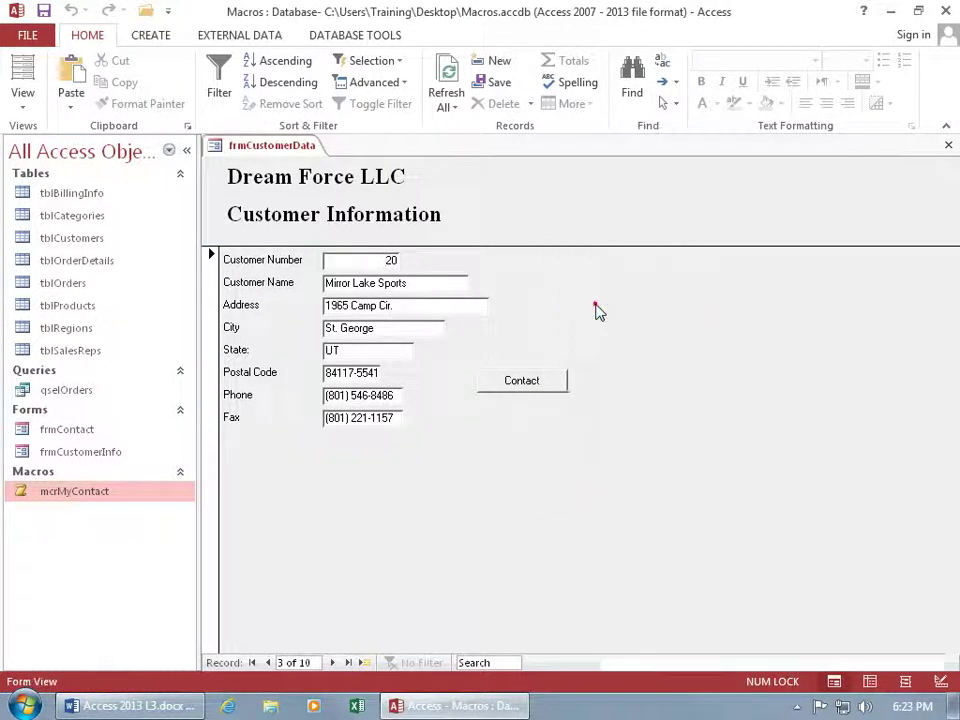
right_click(539, 434)
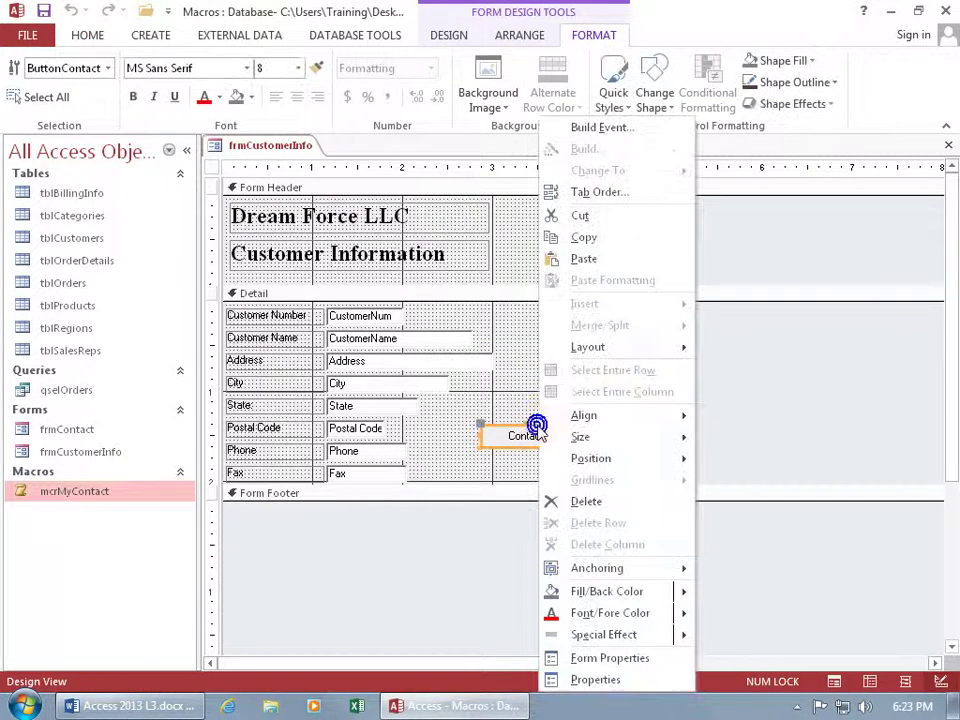
click(596, 680)
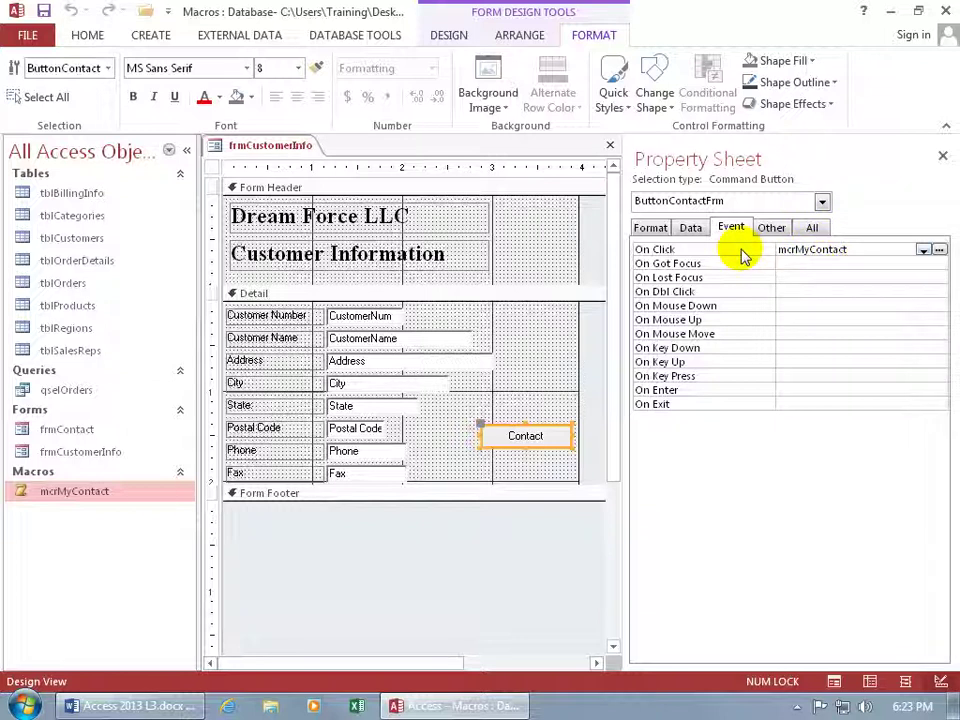
click(938, 249)
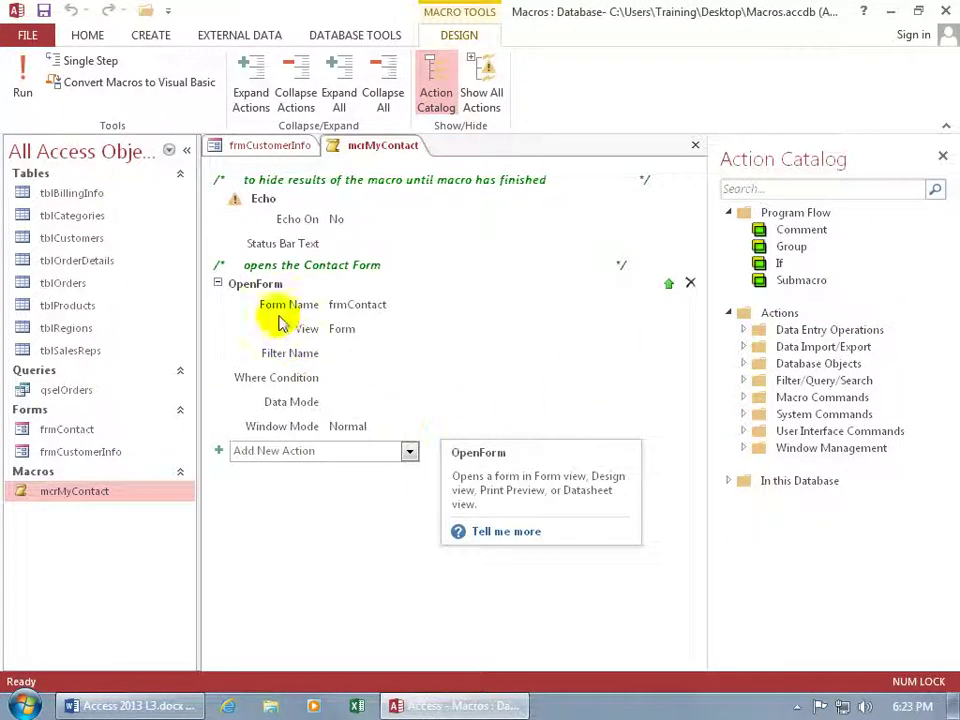
- Enter [CustomerNum]=[Forms]![frmCustomerInfo]![CustomerNum] as the OpenForm action's Where Condition
click(350, 380)
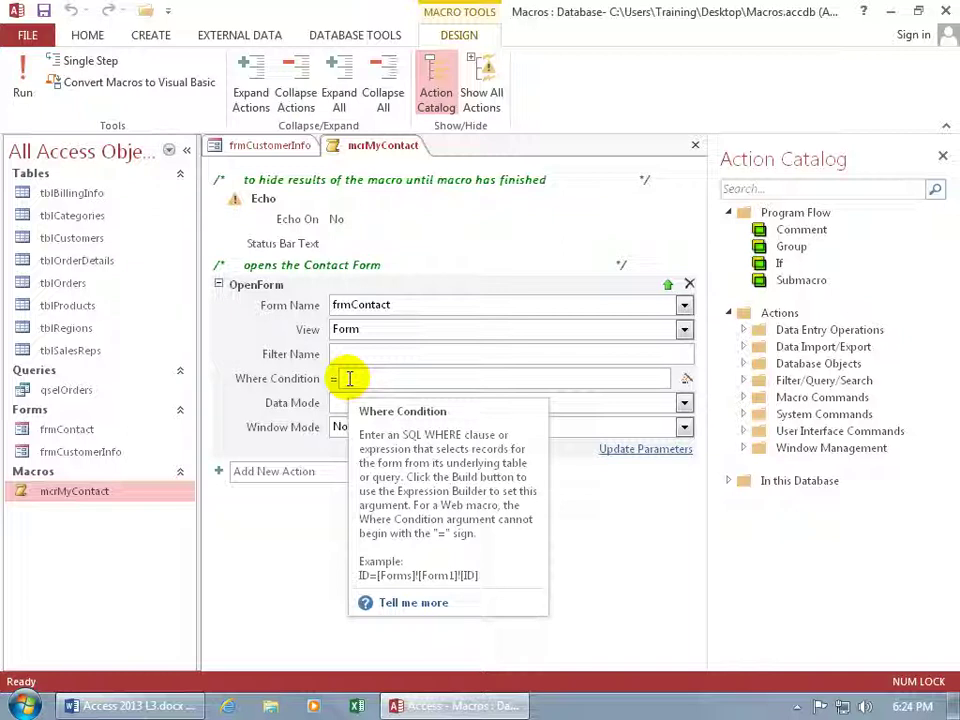
text([CustomerNum]=[Forms]![frmCustomerInfo]![CustomerNum])
click(382, 398)
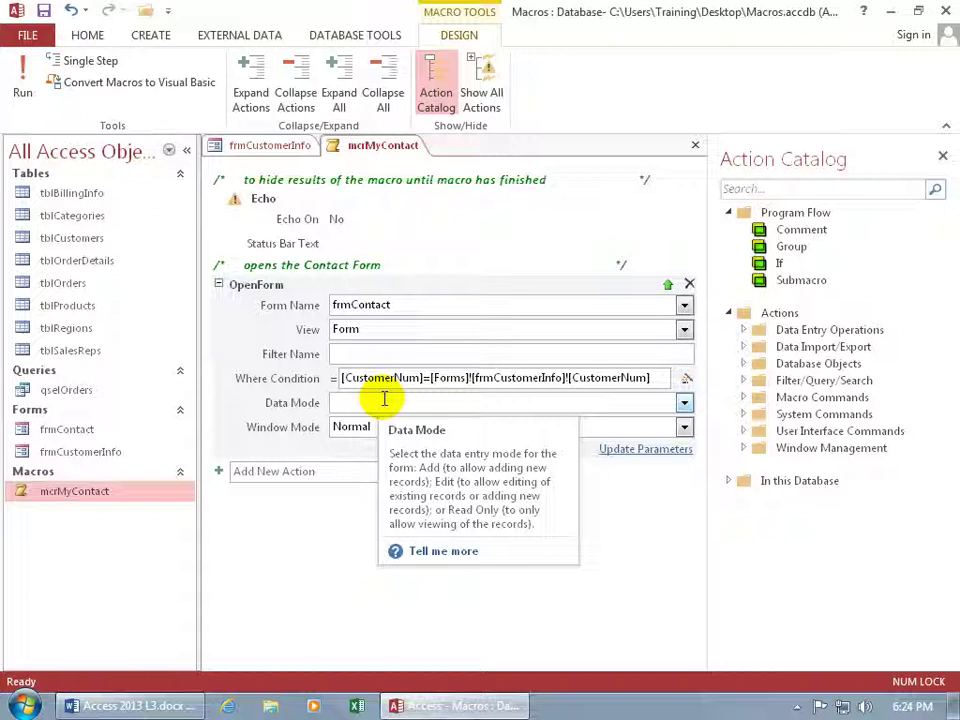
double_click(449, 381)
click(640, 380)
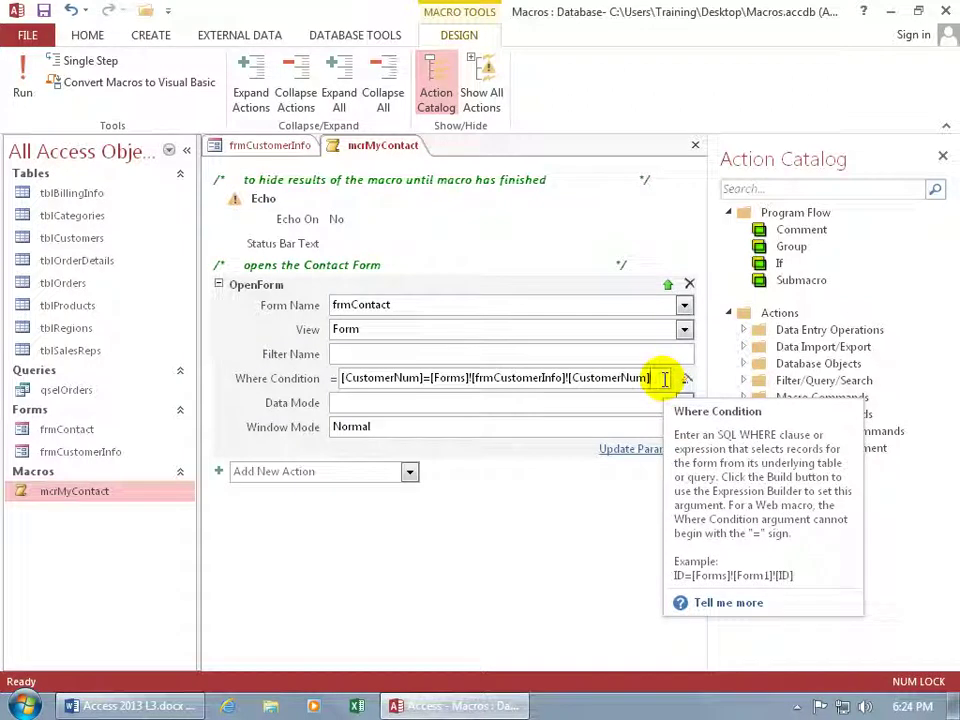
right_click(663, 378)
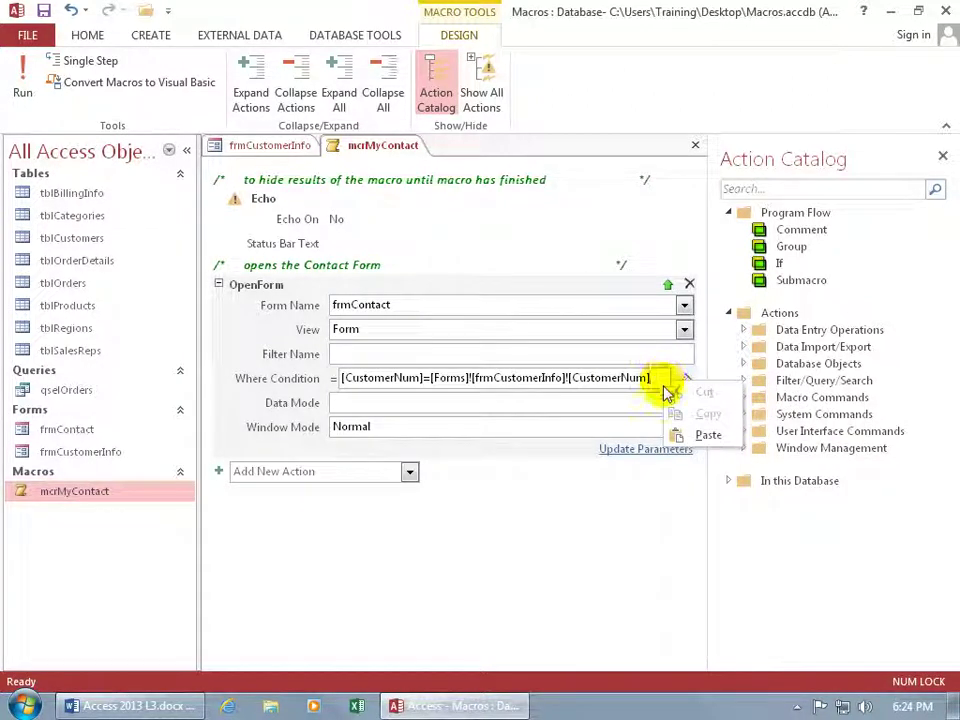
click(655, 379)
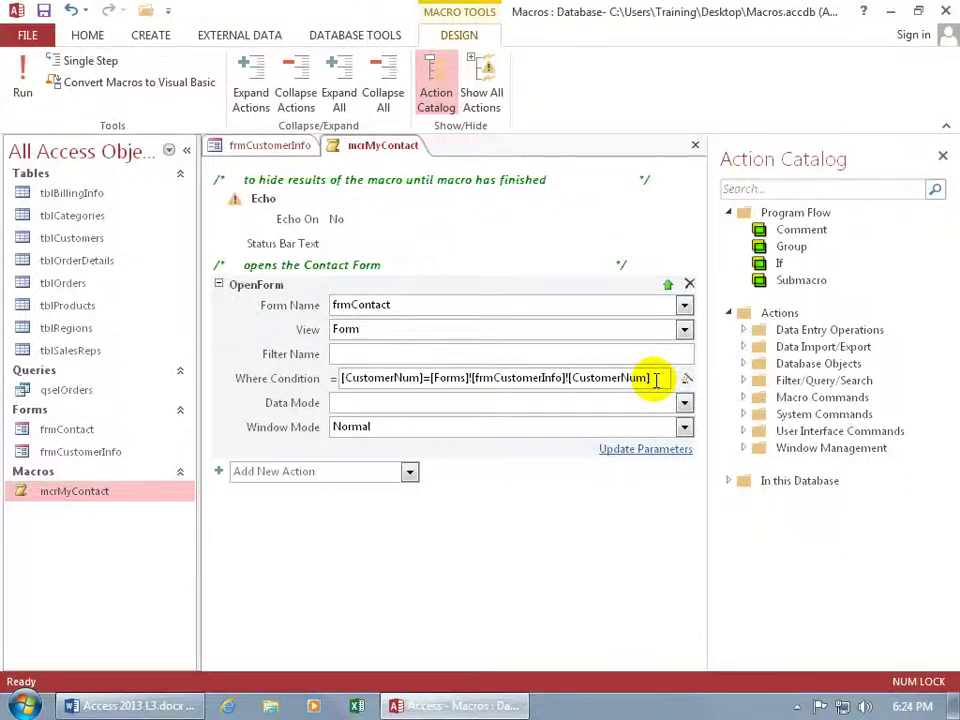
key(shift+F2)
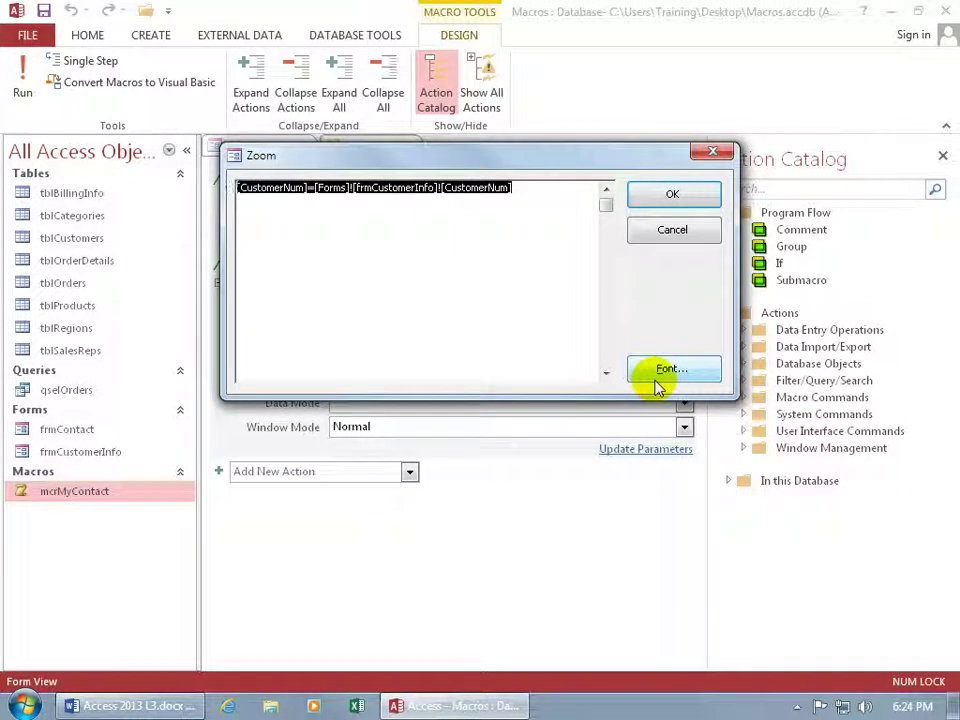
click(552, 206)
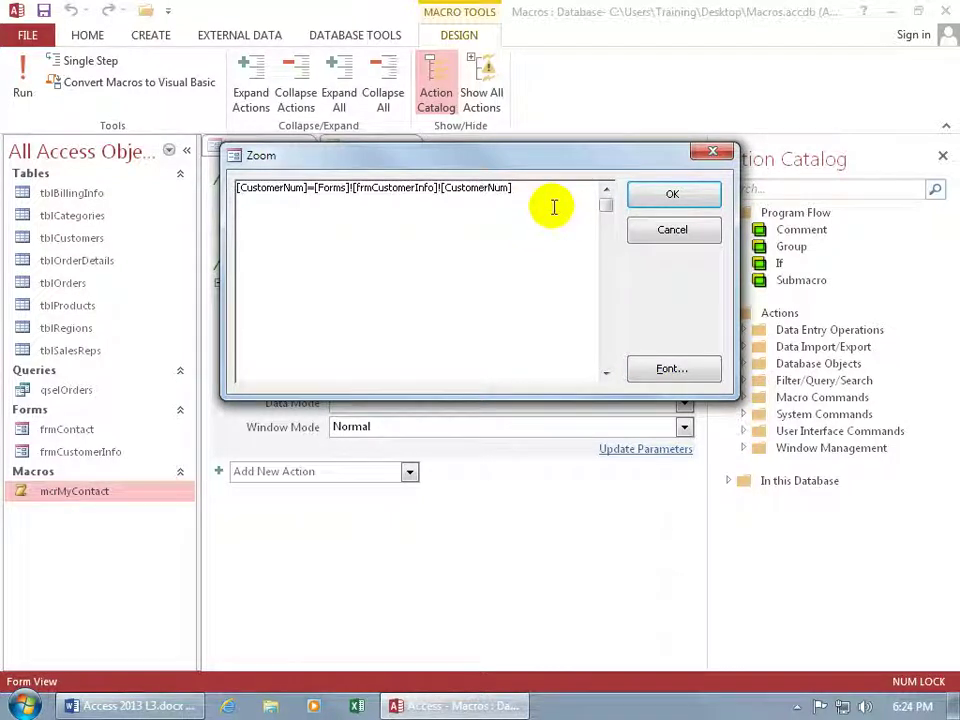
click(640, 229)
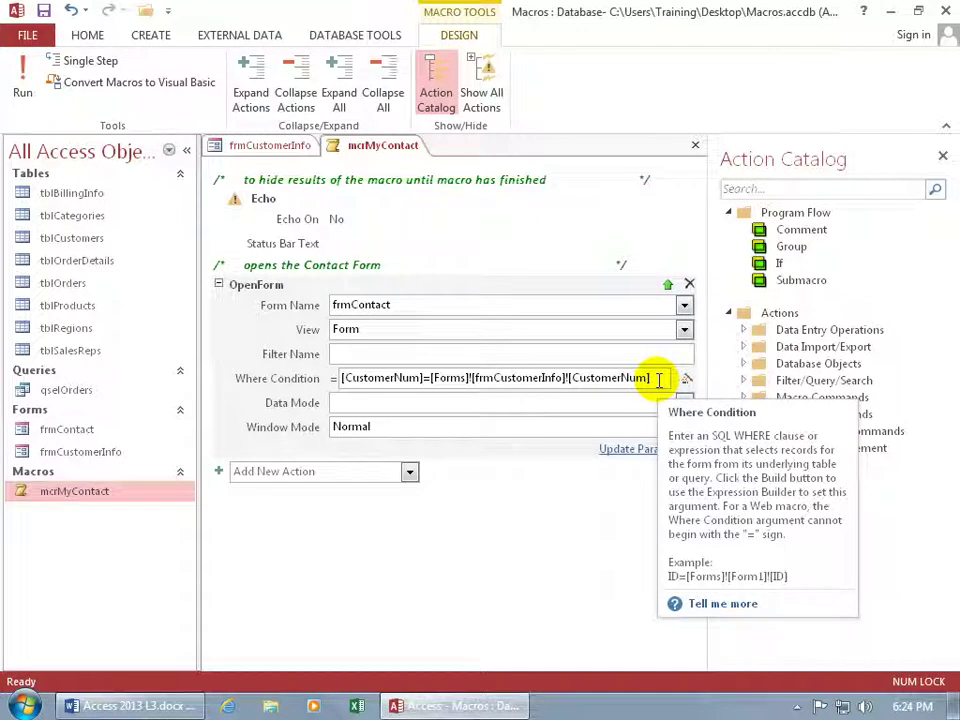
click(414, 403)
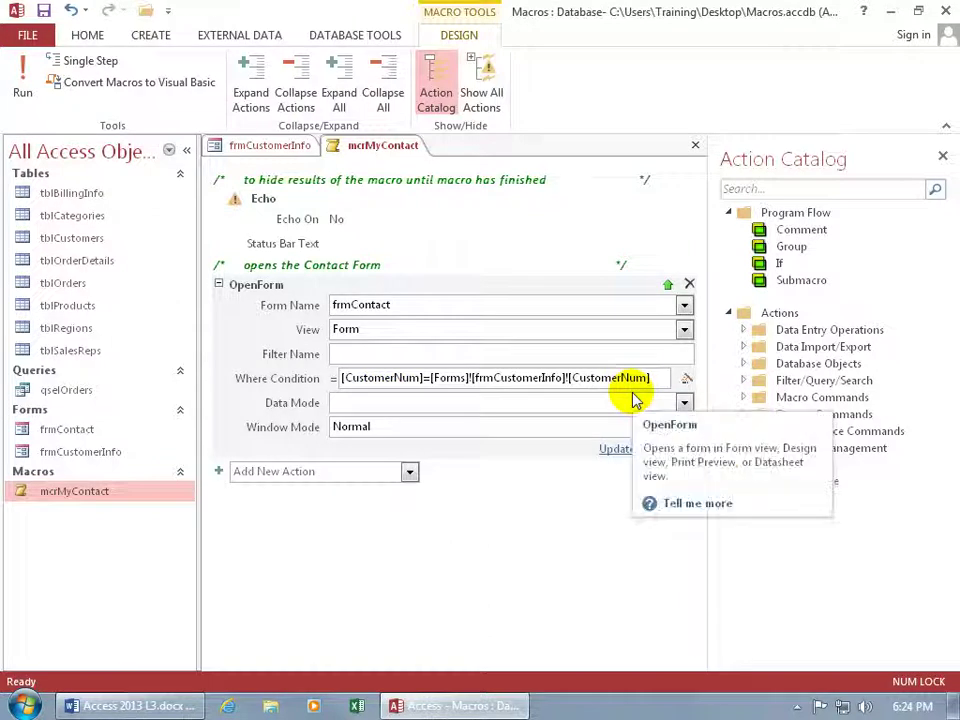
mouse_move(405, 400)
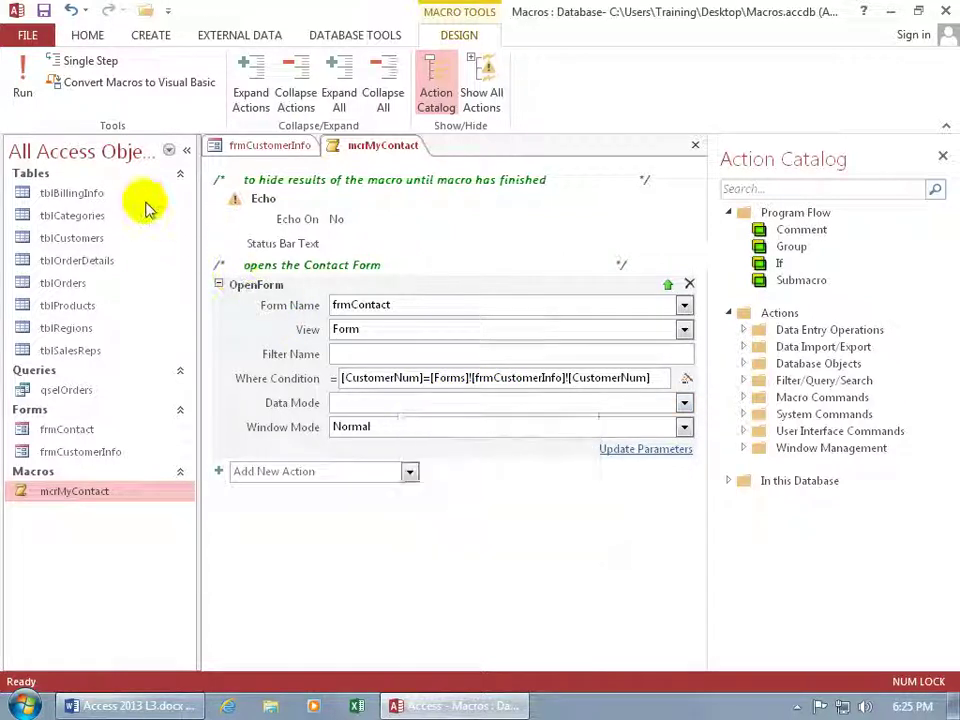
mouse_move(465, 397)
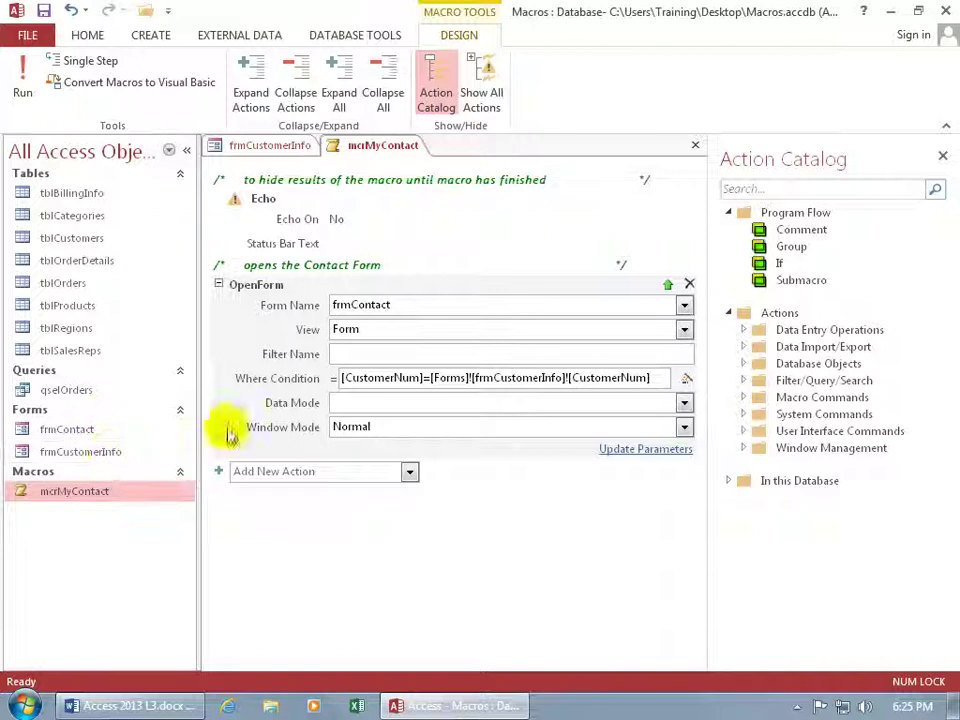
mouse_move(505, 400)
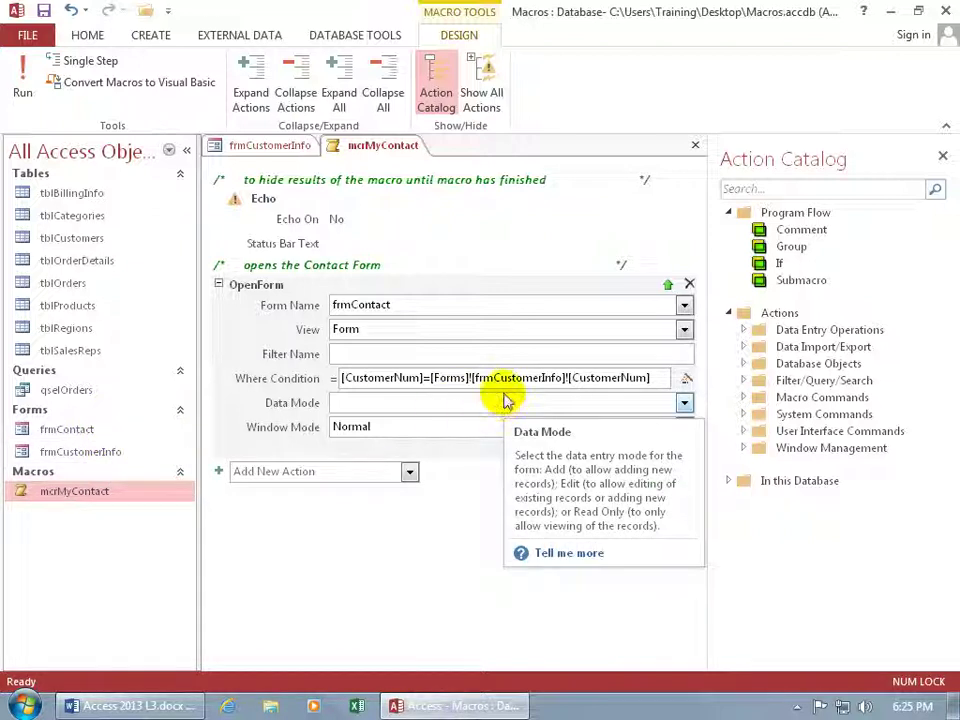
mouse_move(538, 385)
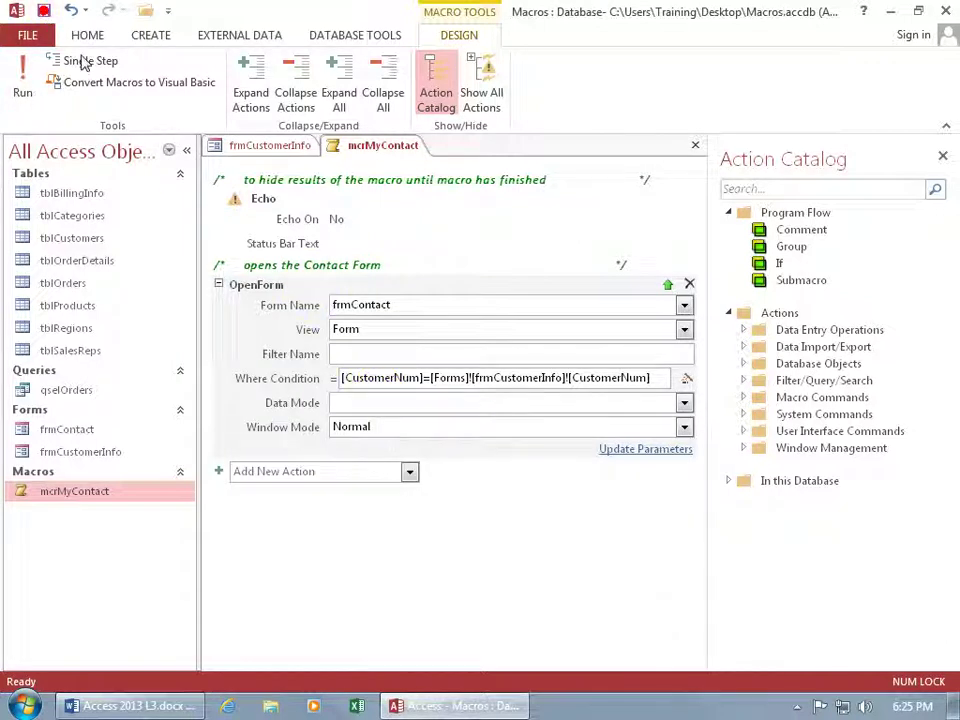
- Close the macro editor and return frmCustomerInfo to Form View
click(695, 145)
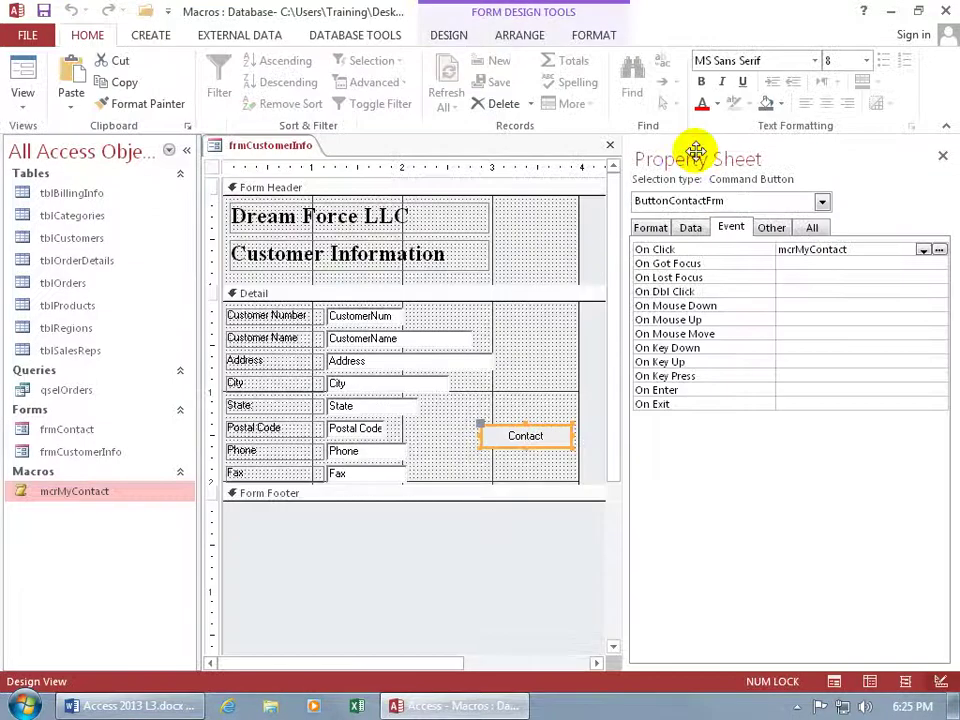
right_click(270, 148)
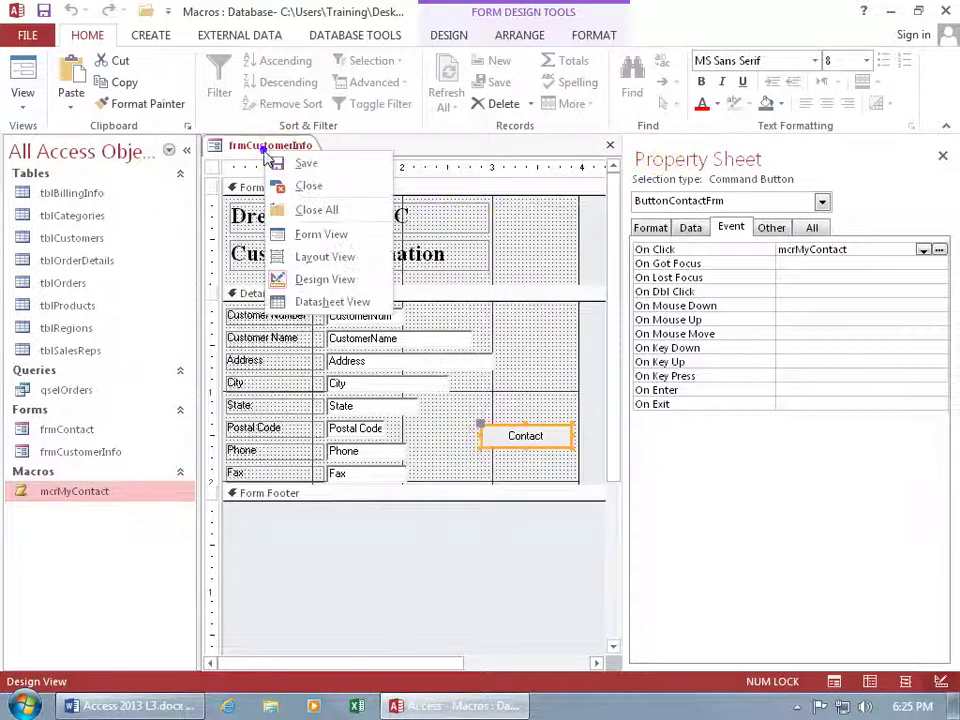
click(312, 233)
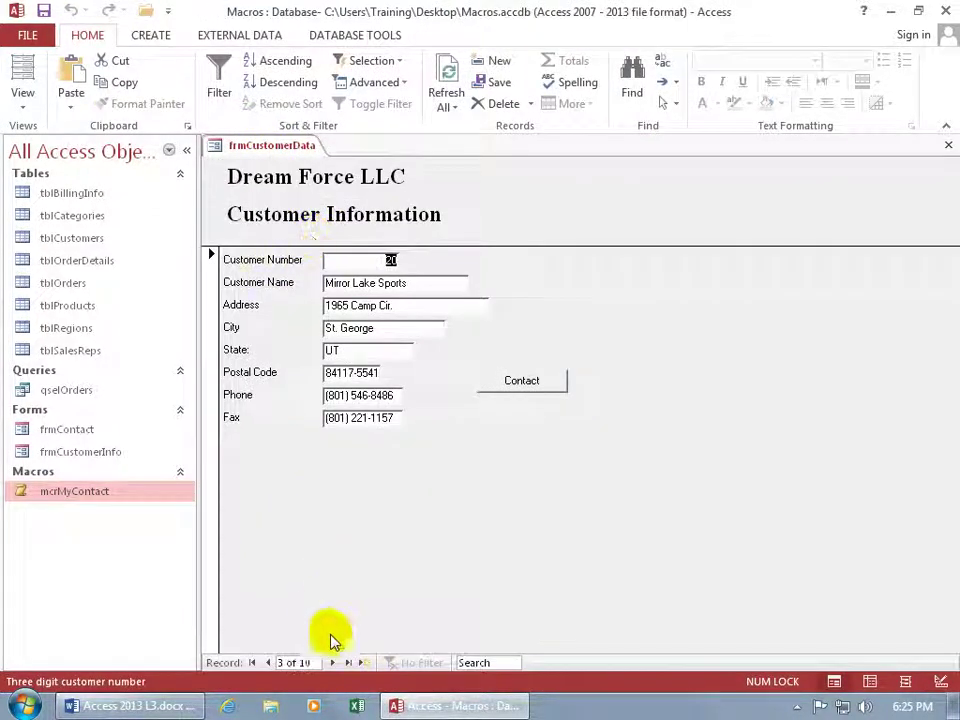
- Move to record 5, Family Campers (customer 30), and open its single matching contact
click(333, 662)
click(333, 662)
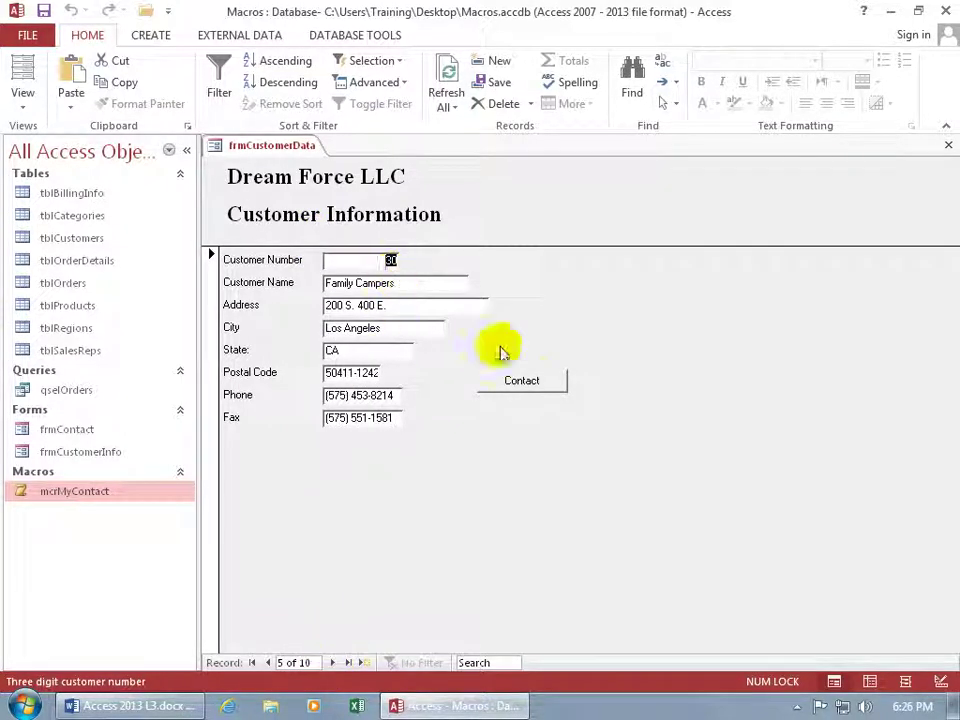
click(530, 381)
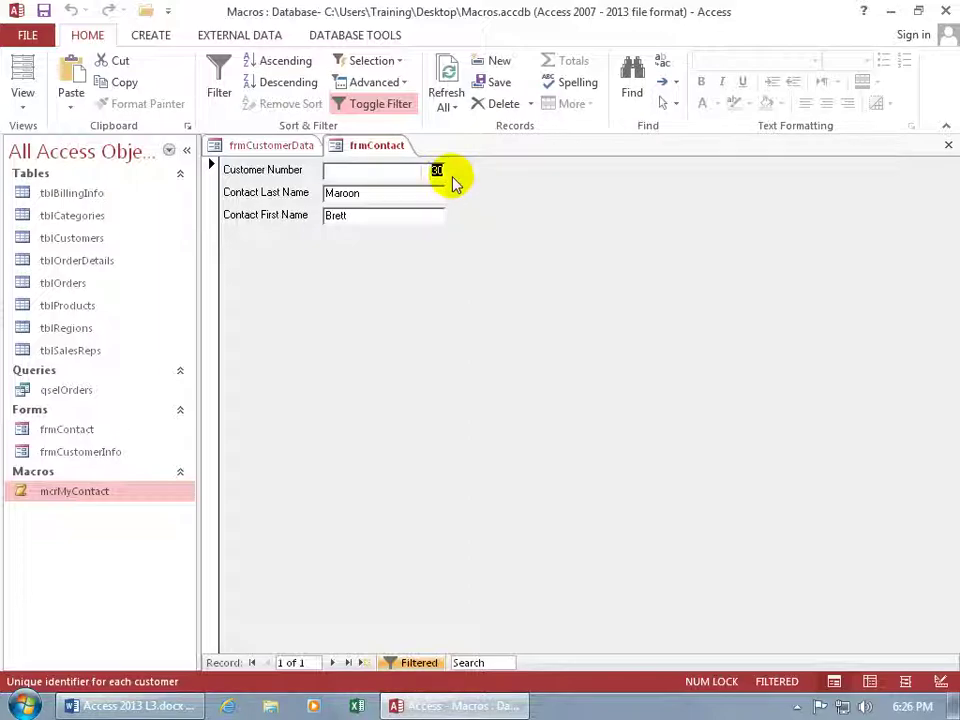